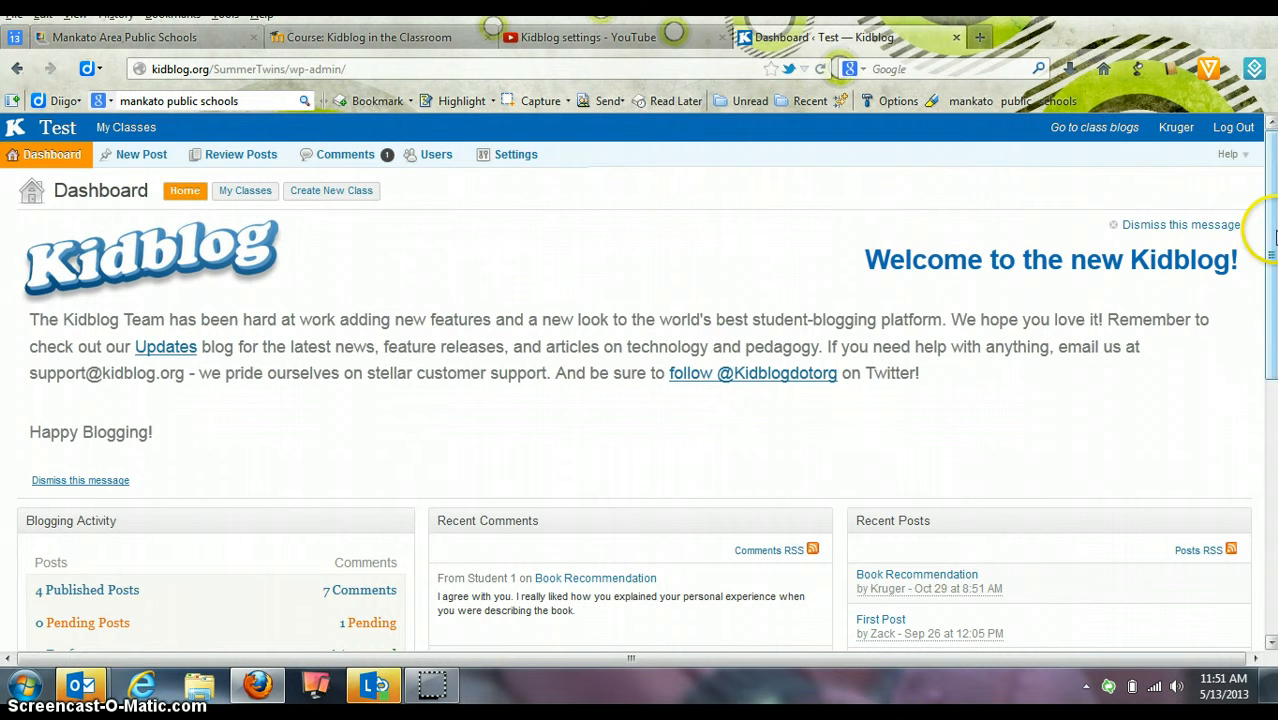
Step: Examine the class dashboard's blogging activity, storage space, recent comments and recent posts
{"action": "left_click_drag", "start_coordinate": [1272, 236], "coordinate": [1272, 321]}
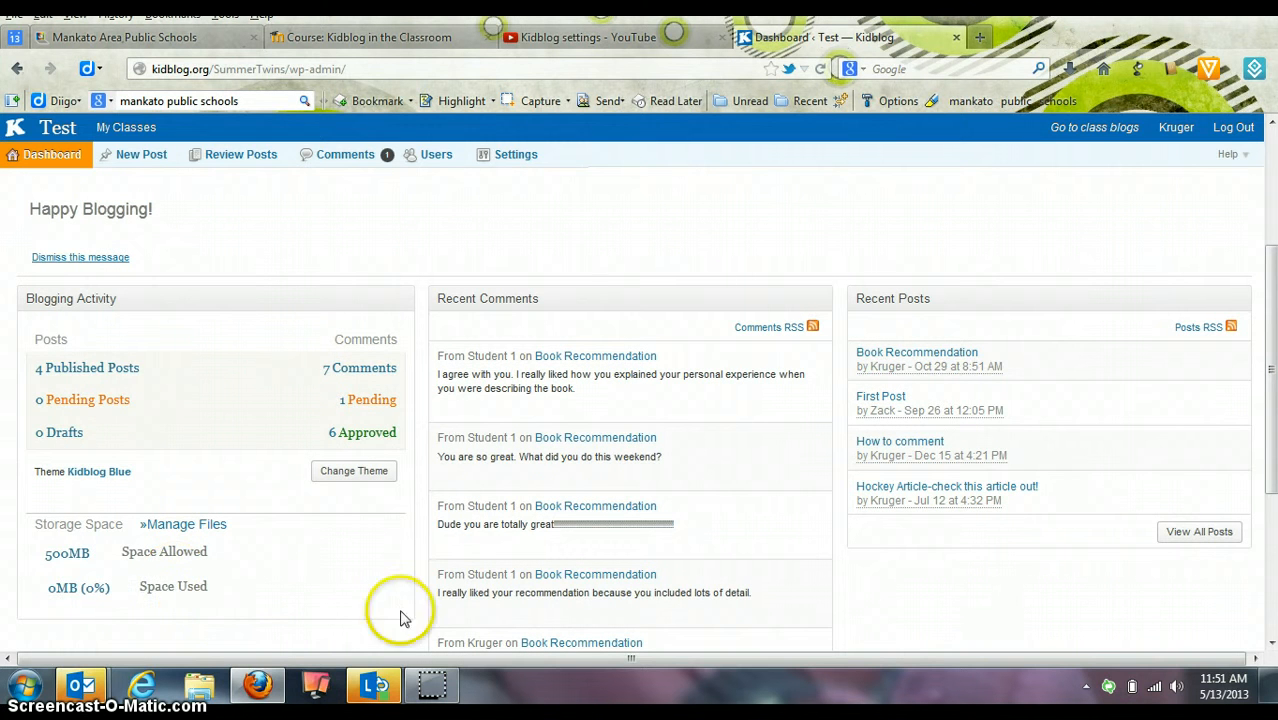
{"action": "left_click_drag", "start_coordinate": [1270, 470], "coordinate": [1270, 338]}
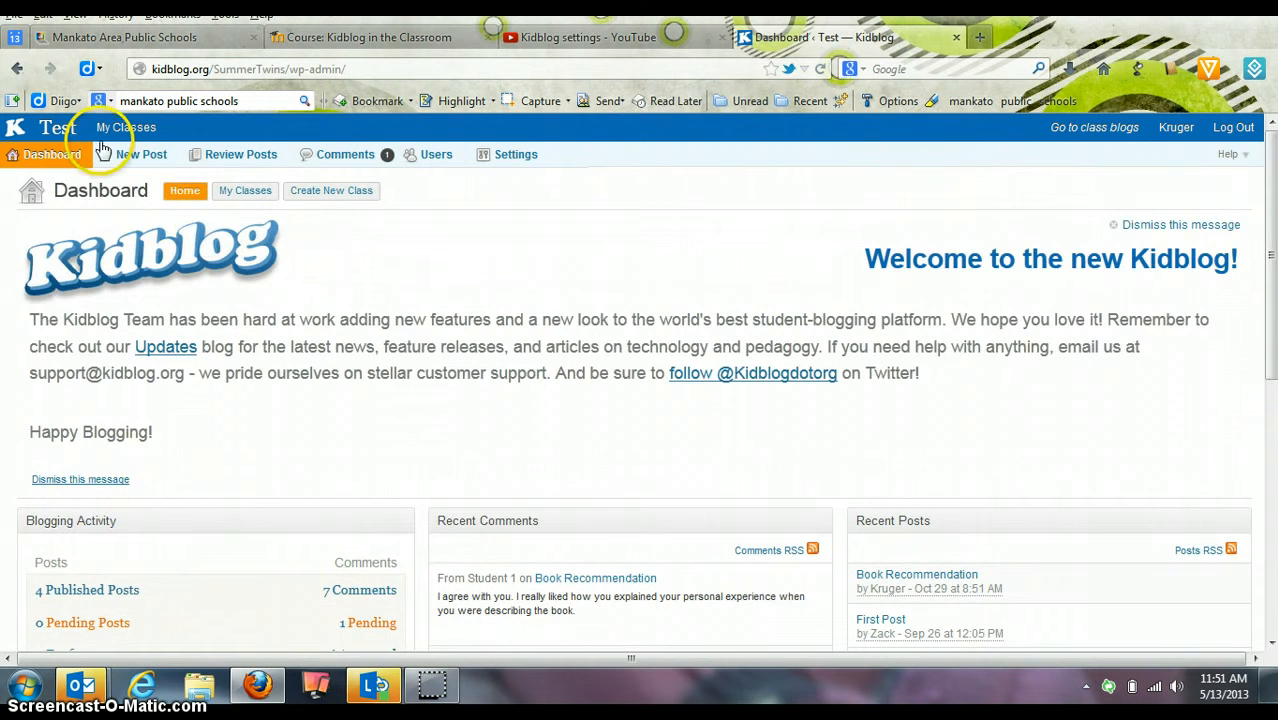
{"action": "mouse_move", "coordinate": [124, 128]}
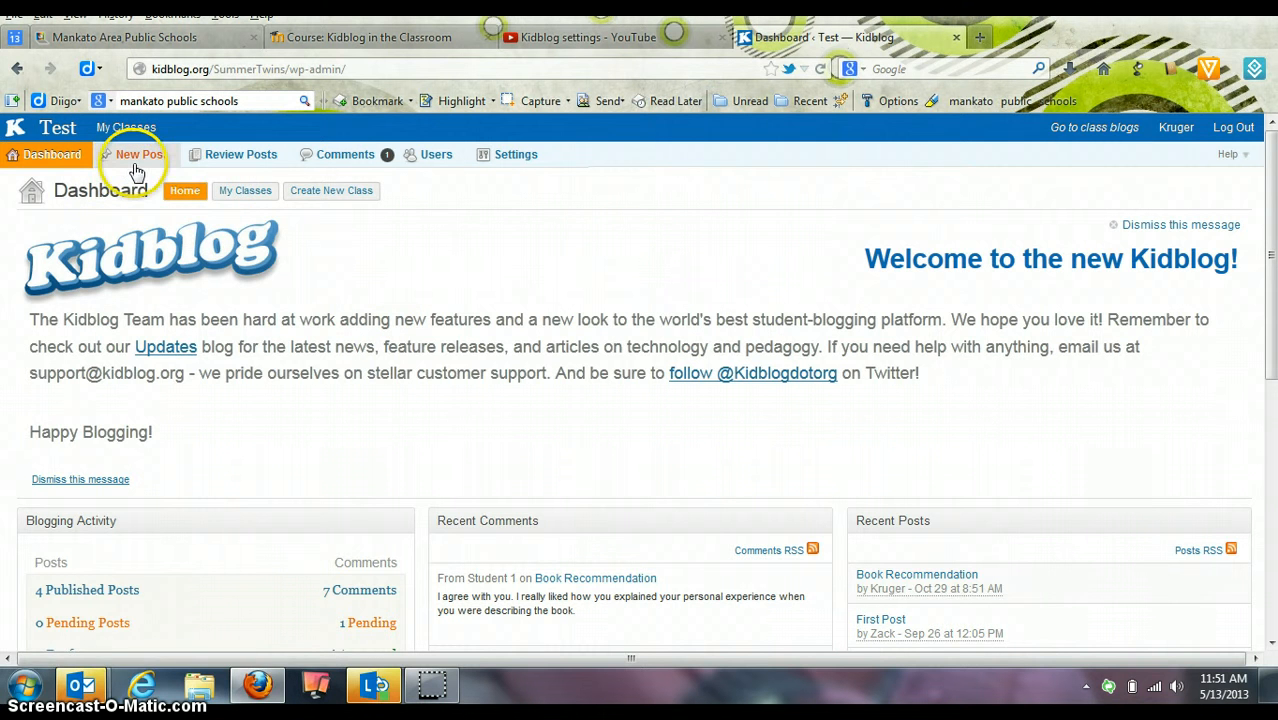
Step: Select all posts in the post review list and check the available bulk actions and user filter options
{"action": "left_click", "coordinate": [262, 164]}
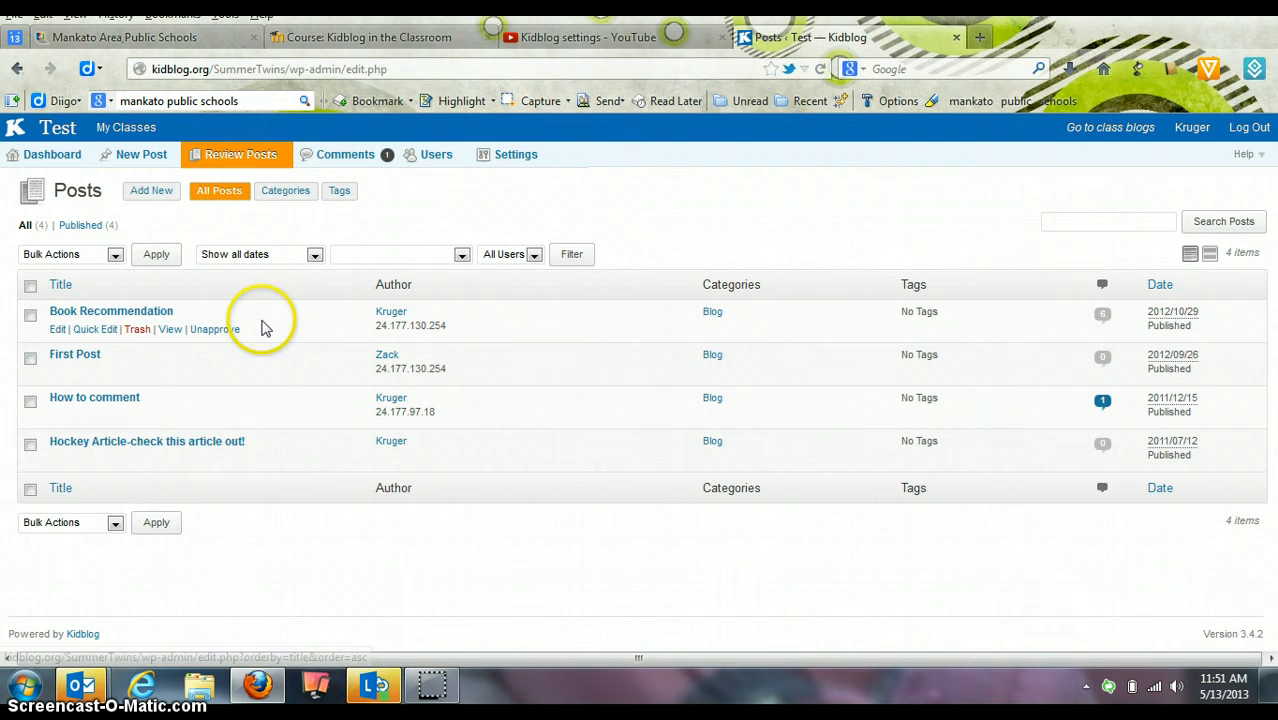
{"action": "left_click", "coordinate": [30, 287]}
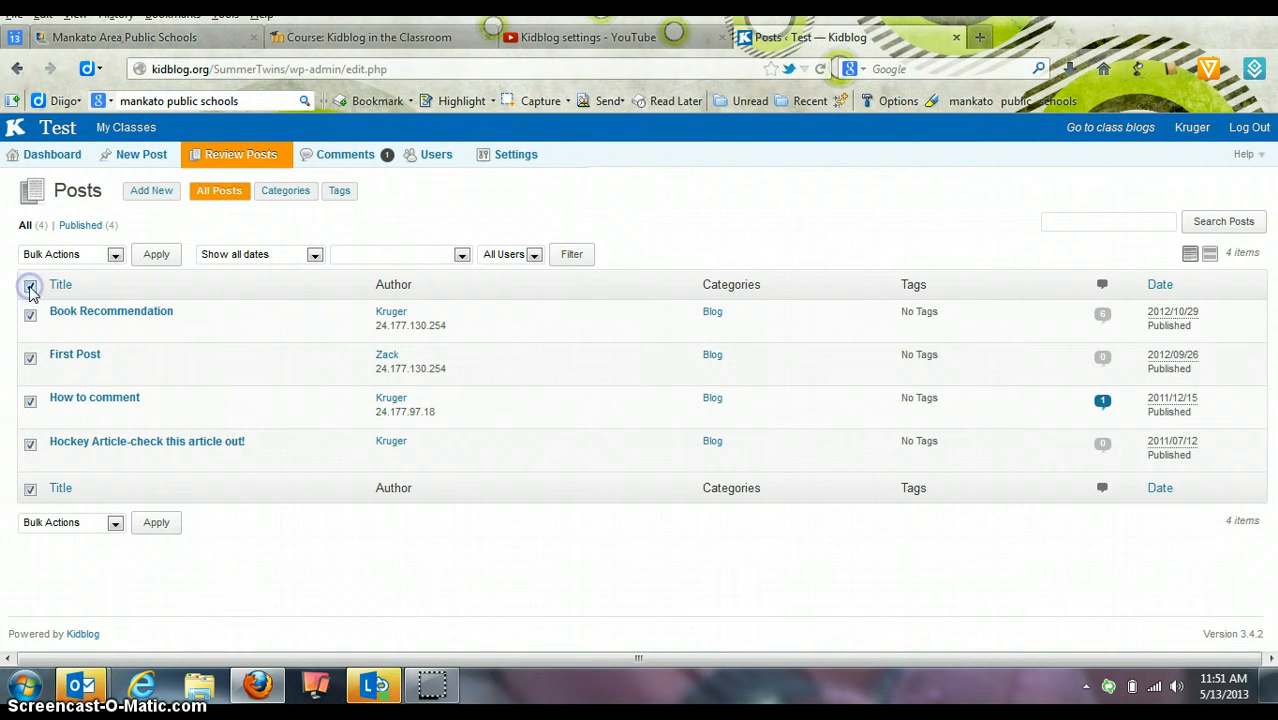
{"action": "left_click", "coordinate": [115, 254]}
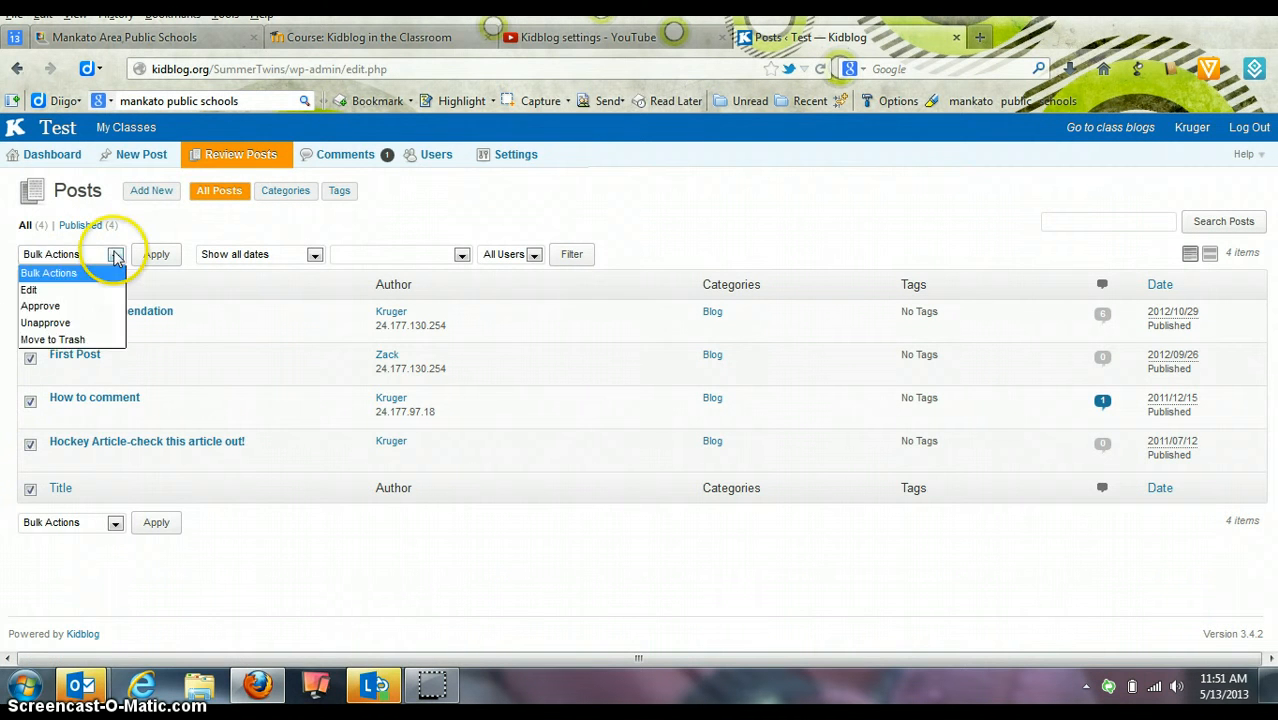
{"action": "left_click", "coordinate": [393, 220]}
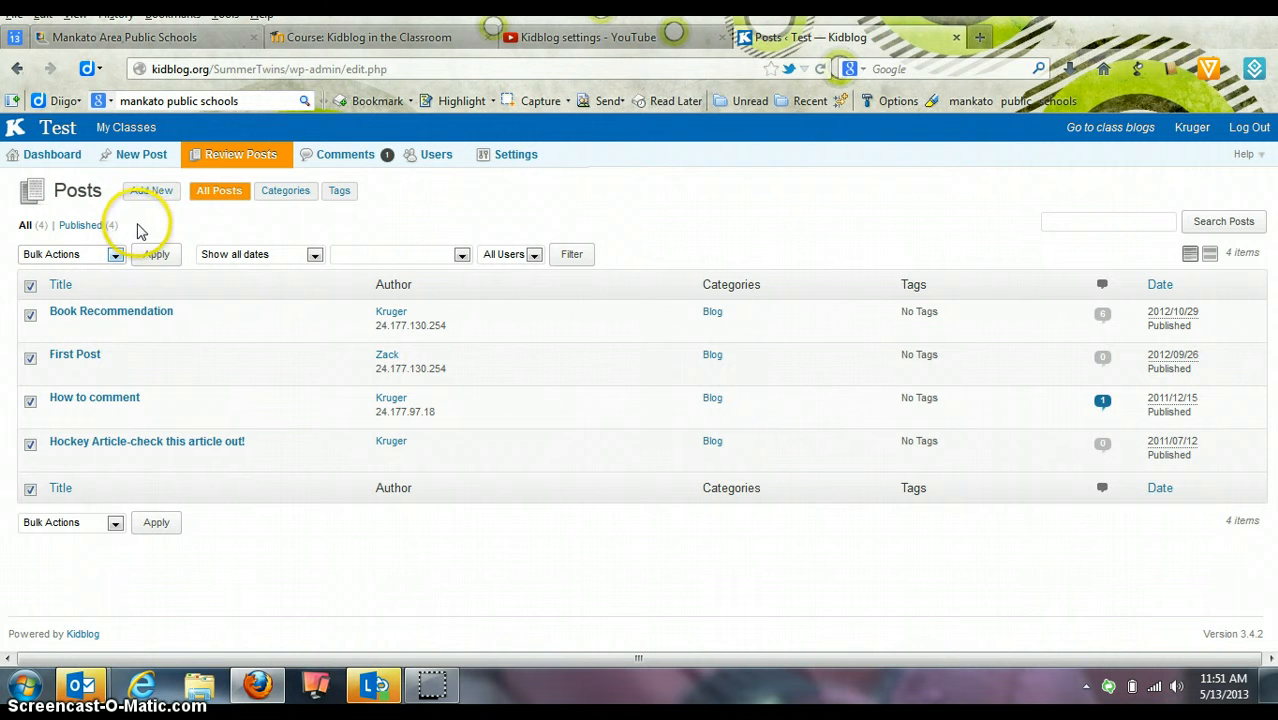
{"action": "left_click", "coordinate": [535, 256]}
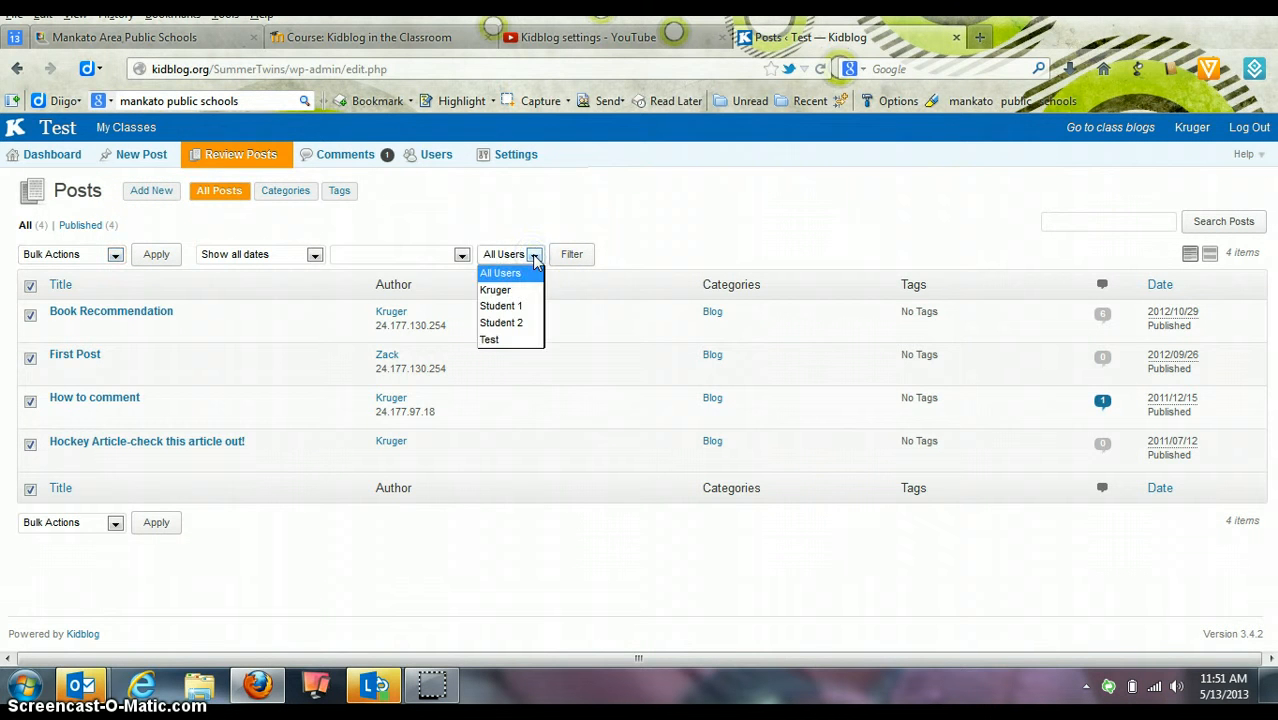
{"action": "left_click", "coordinate": [535, 256]}
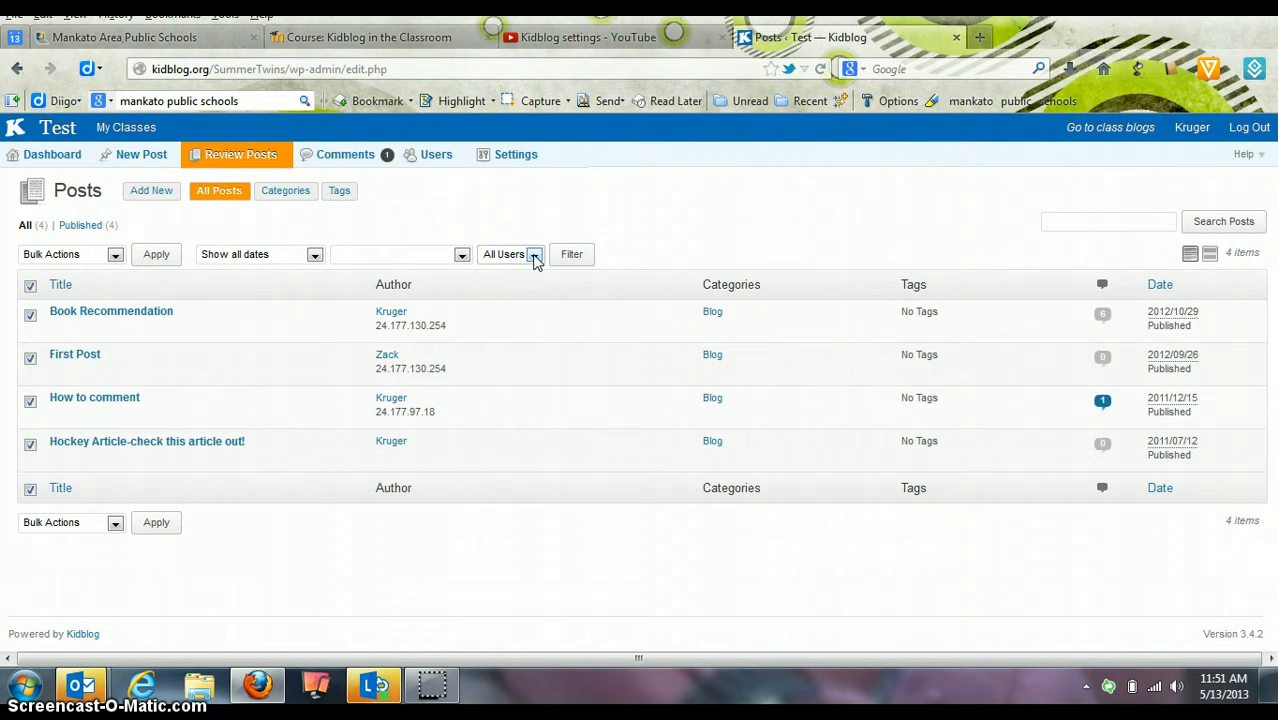
Step: List the pending comments and select the comment on the "How to comment" post
{"action": "left_click", "coordinate": [345, 157]}
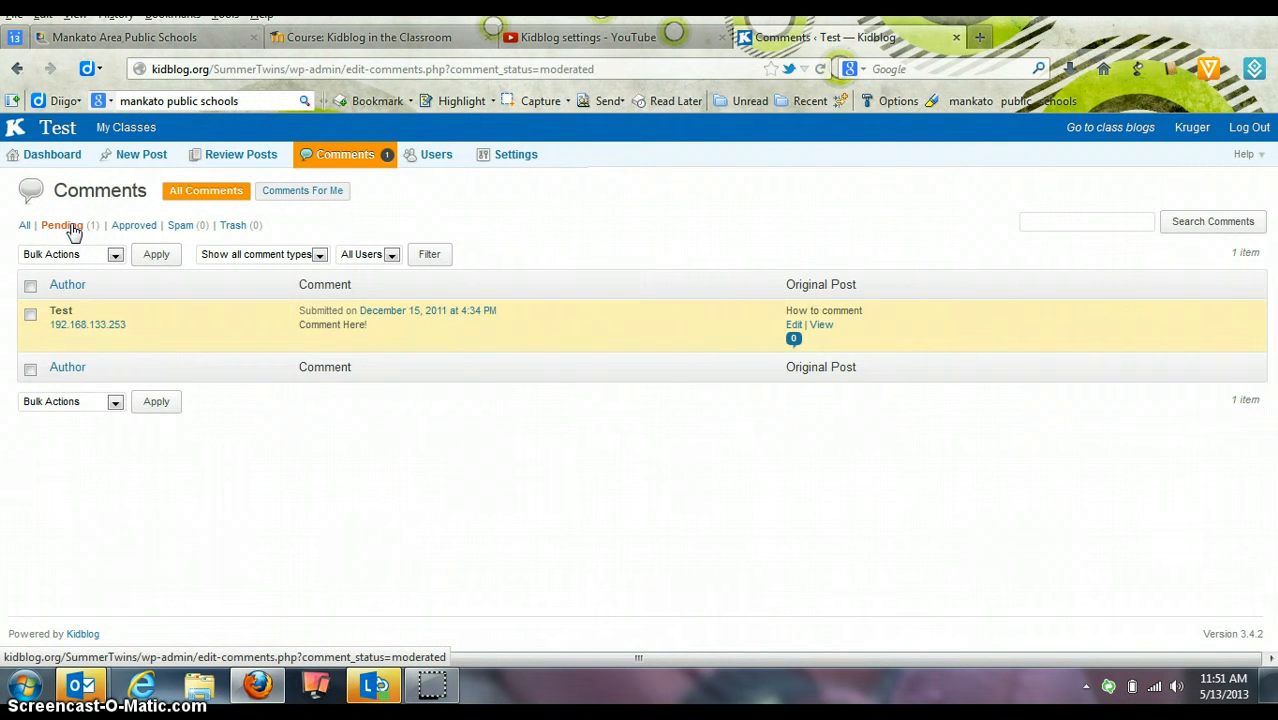
{"action": "left_click", "coordinate": [31, 316]}
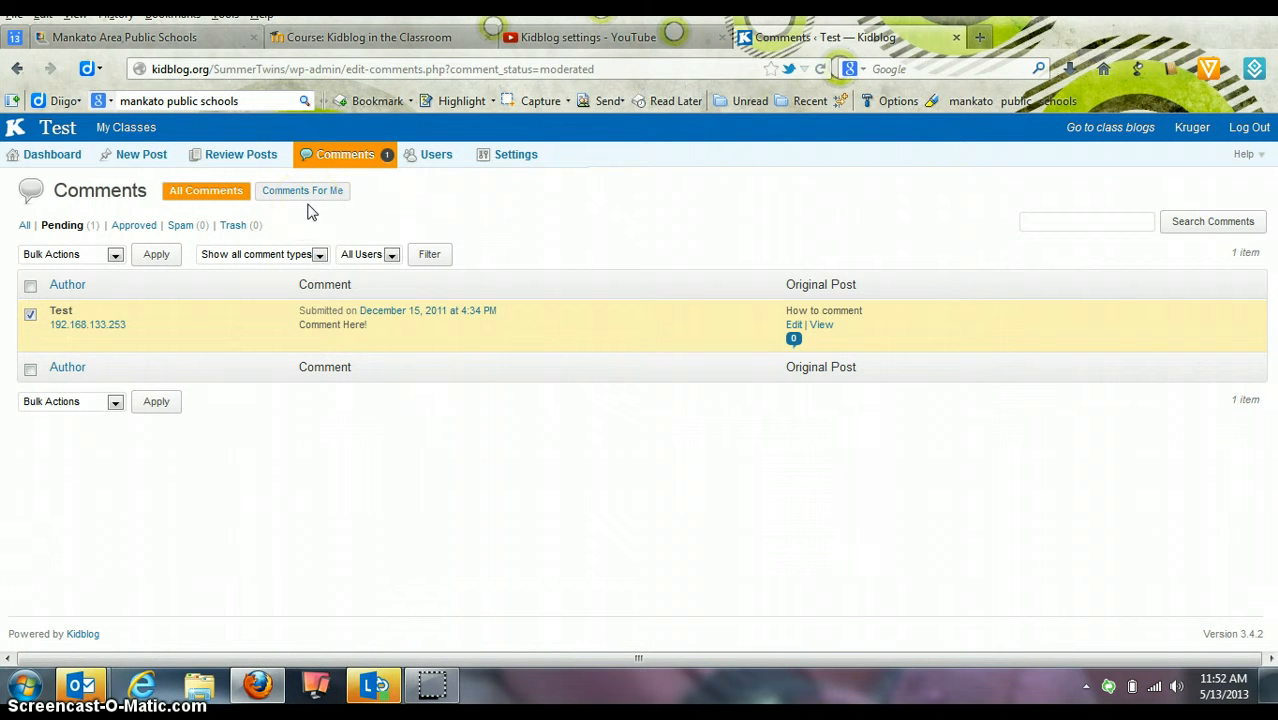
Step: Select Student 2 in the class user list and check which roles can be assigned
{"action": "left_click", "coordinate": [419, 160]}
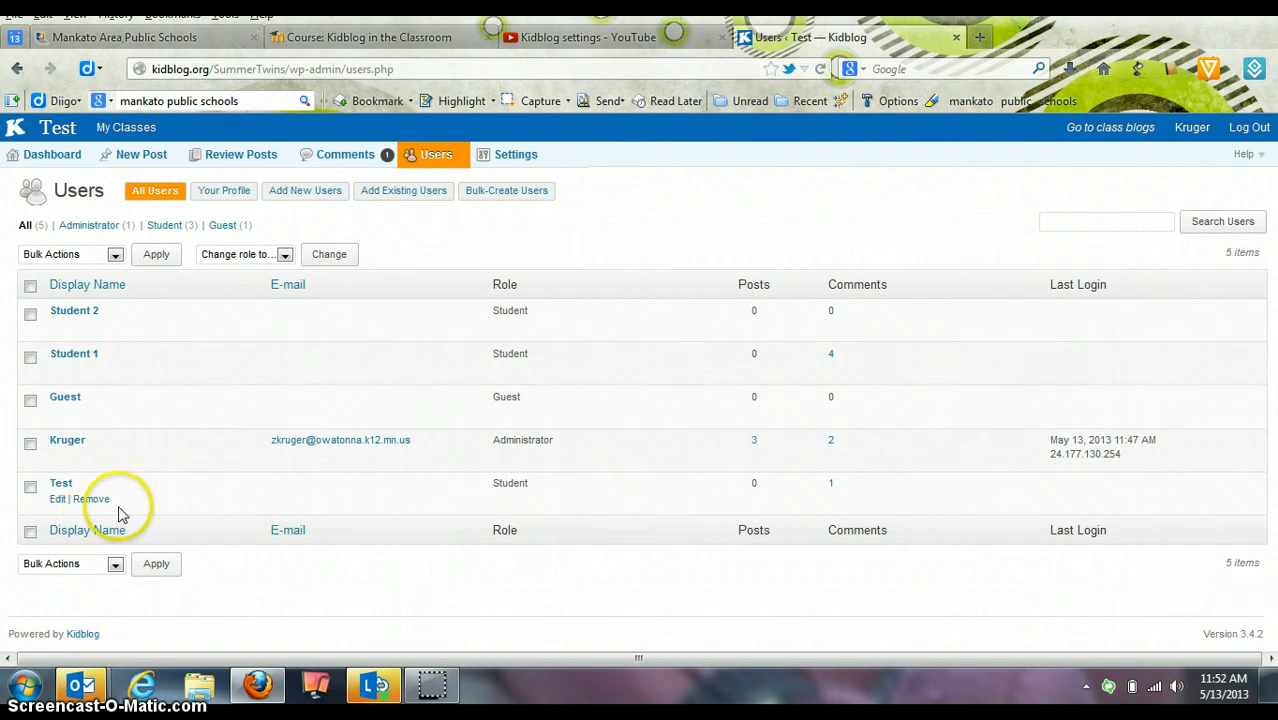
{"action": "left_click", "coordinate": [30, 313]}
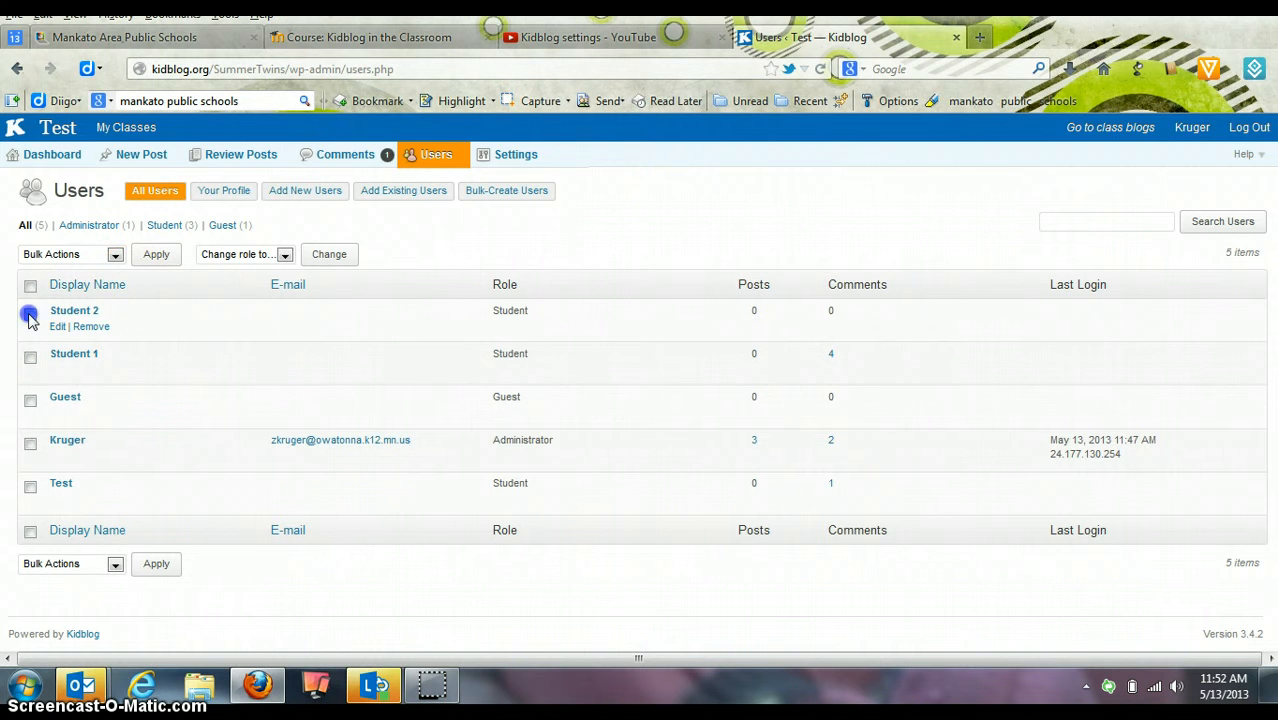
{"action": "left_click", "coordinate": [284, 254]}
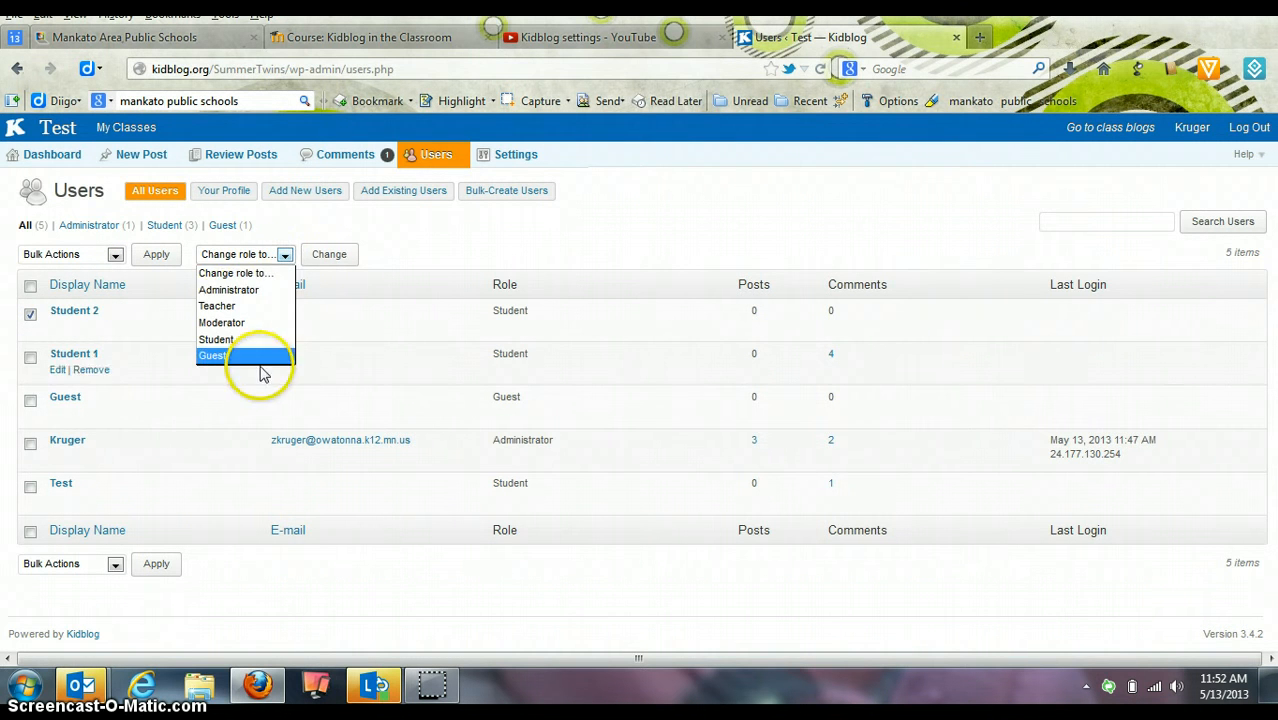
{"action": "left_click", "coordinate": [428, 264]}
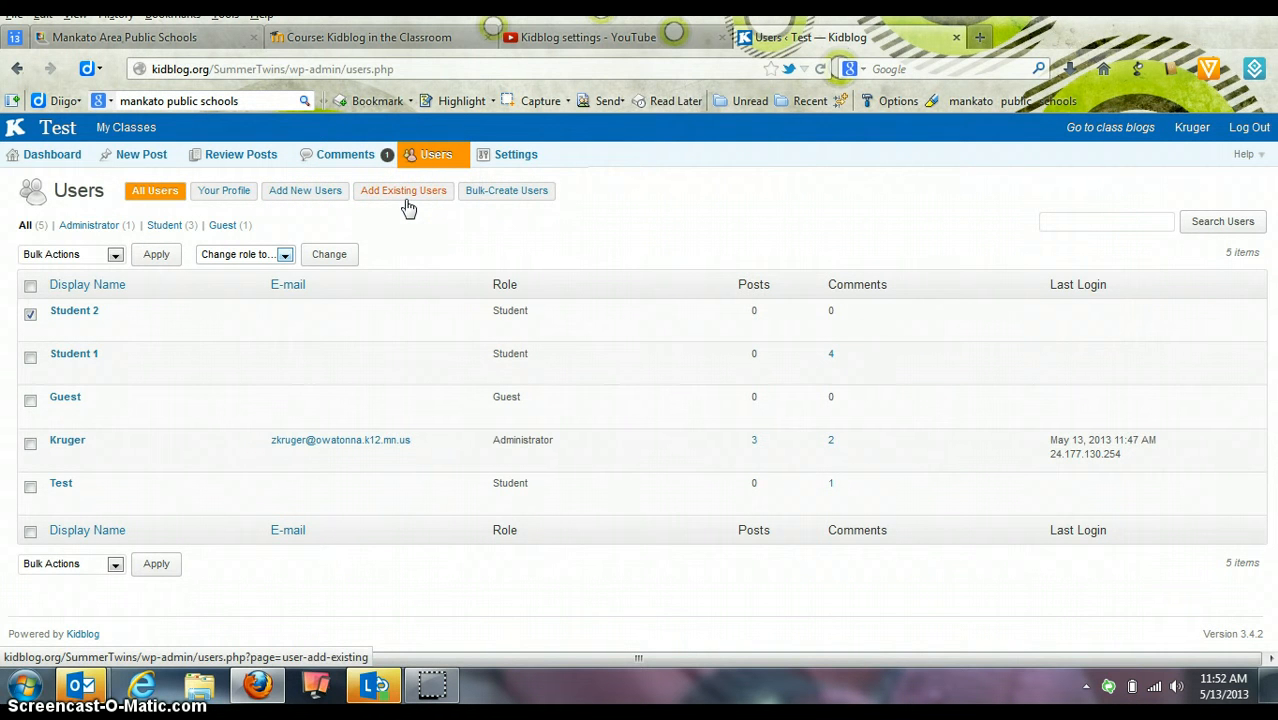
Step: Examine the class's General Settings, from title, URL and signup code through theme and timezone to date format
{"action": "left_click", "coordinate": [512, 160]}
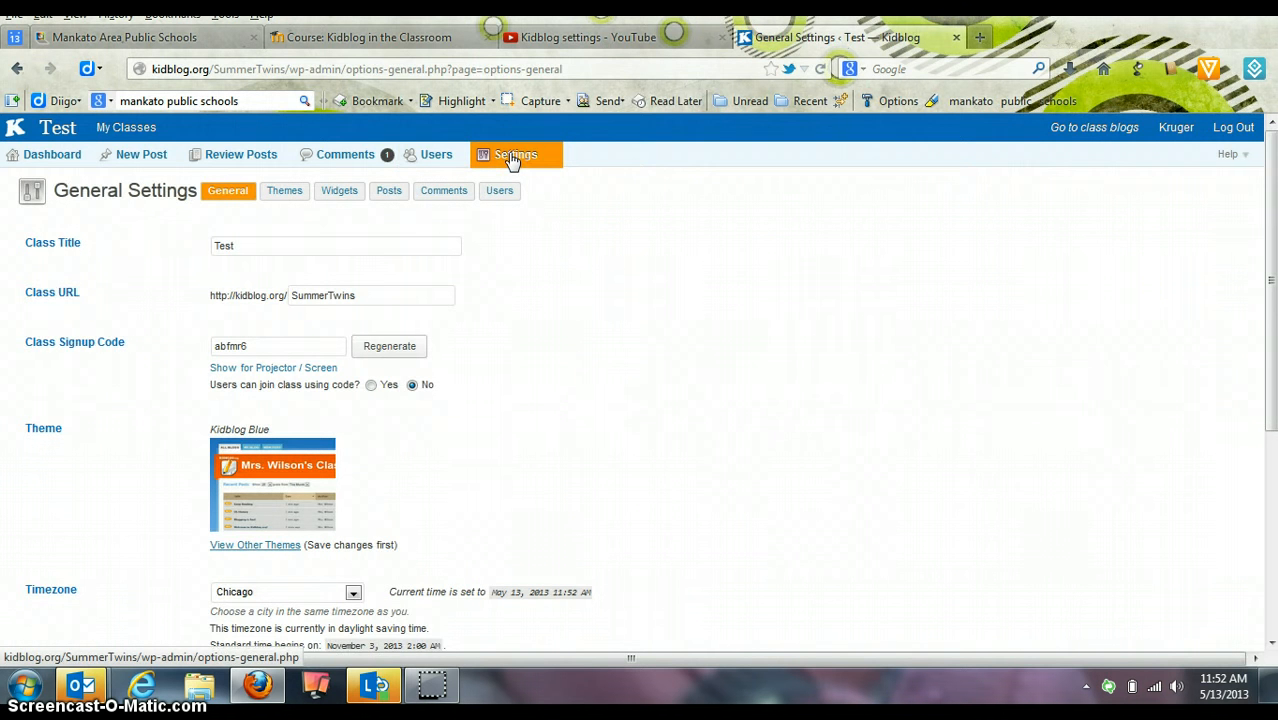
{"action": "left_click", "coordinate": [1270, 258]}
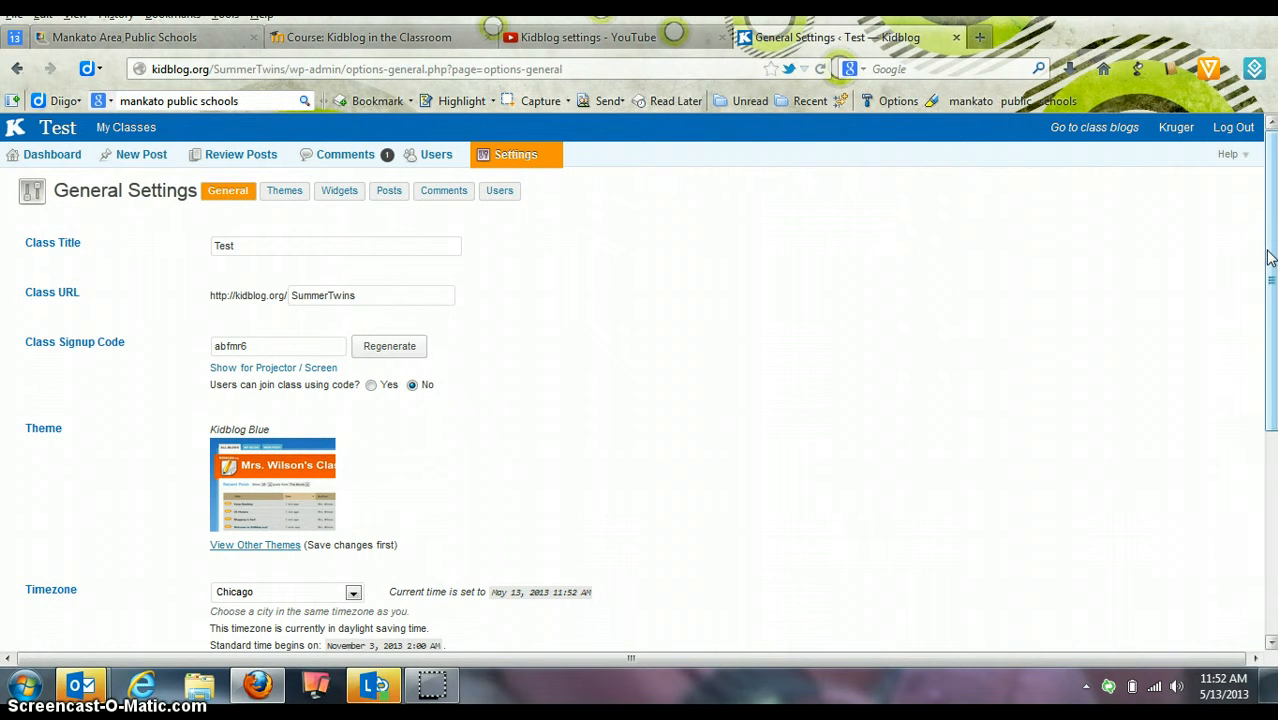
{"action": "left_click_drag", "start_coordinate": [1270, 258], "coordinate": [1270, 268]}
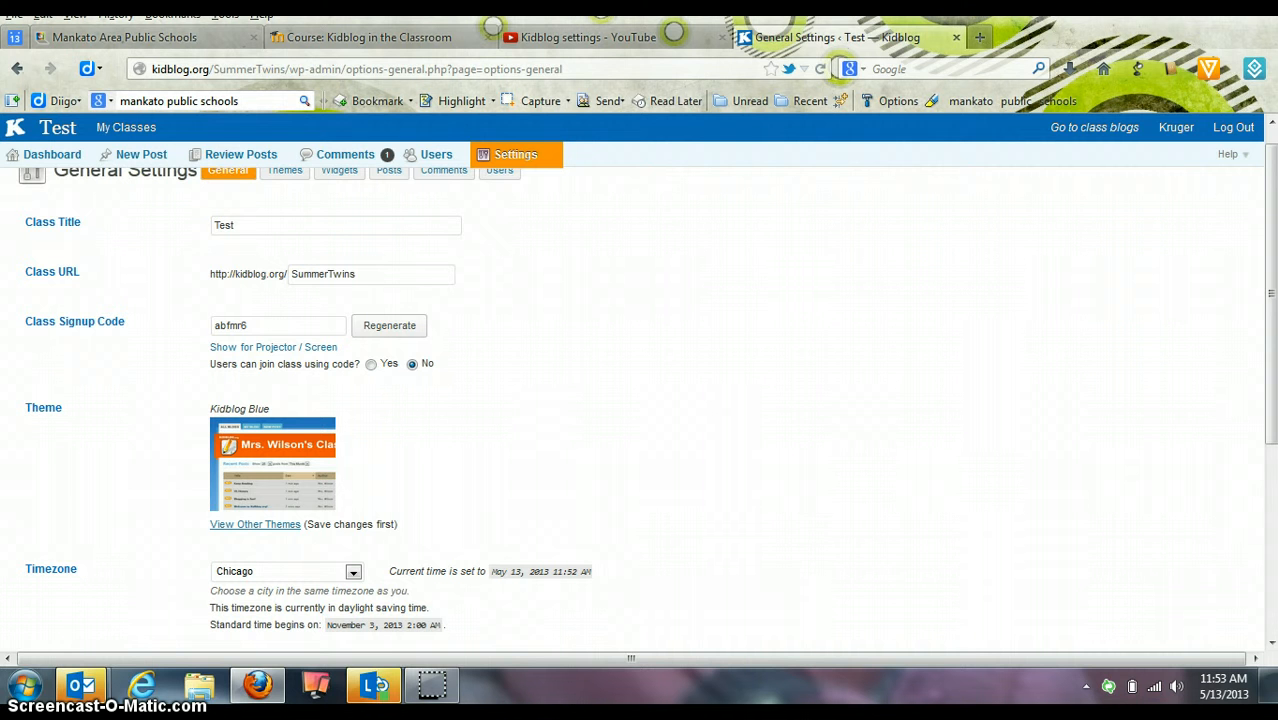
{"action": "scroll", "coordinate": [1262, 357], "scroll_direction": "down", "scroll_amount": 3}
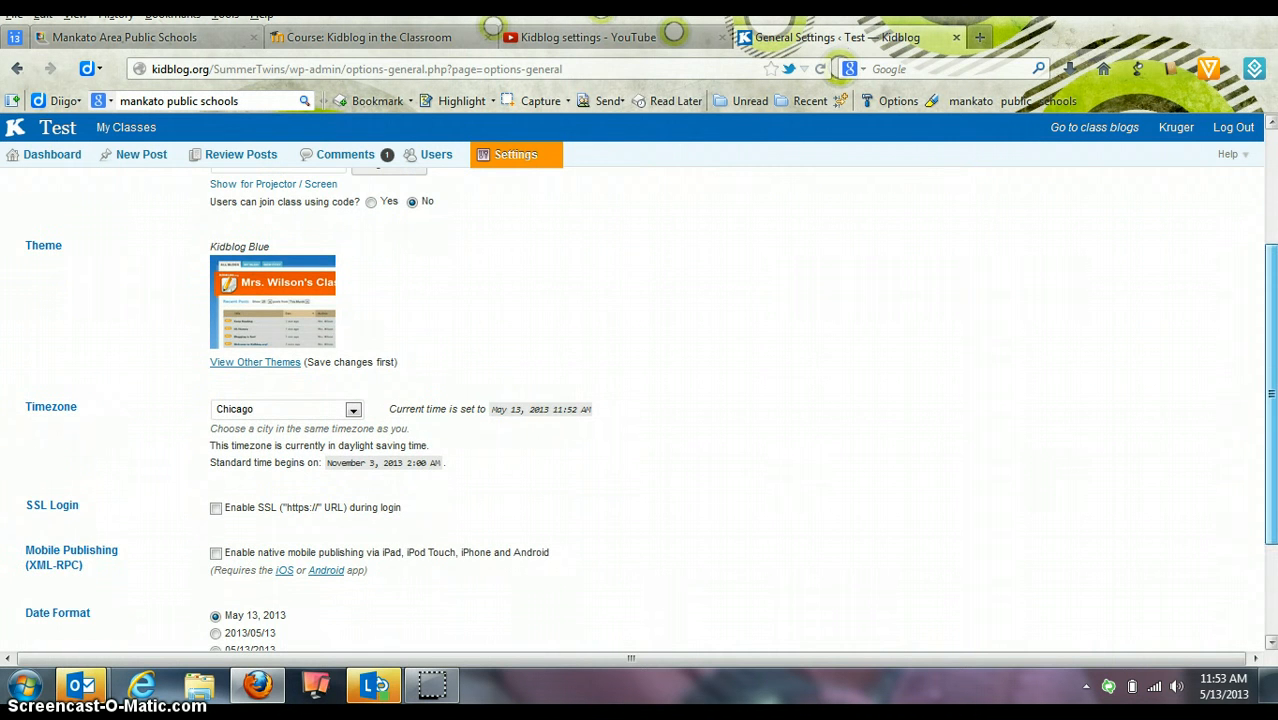
{"action": "scroll", "coordinate": [1262, 471], "scroll_direction": "up", "scroll_amount": 3}
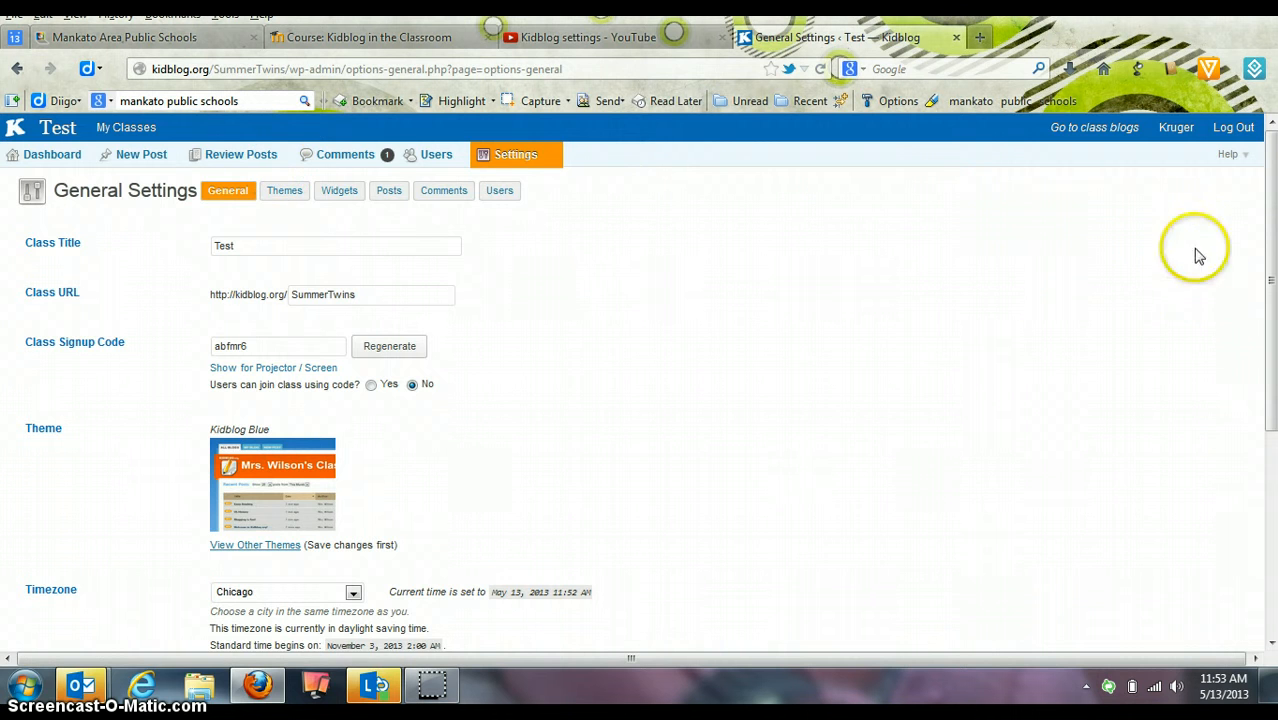
{"action": "scroll", "coordinate": [1262, 300], "scroll_direction": "down", "scroll_amount": 6}
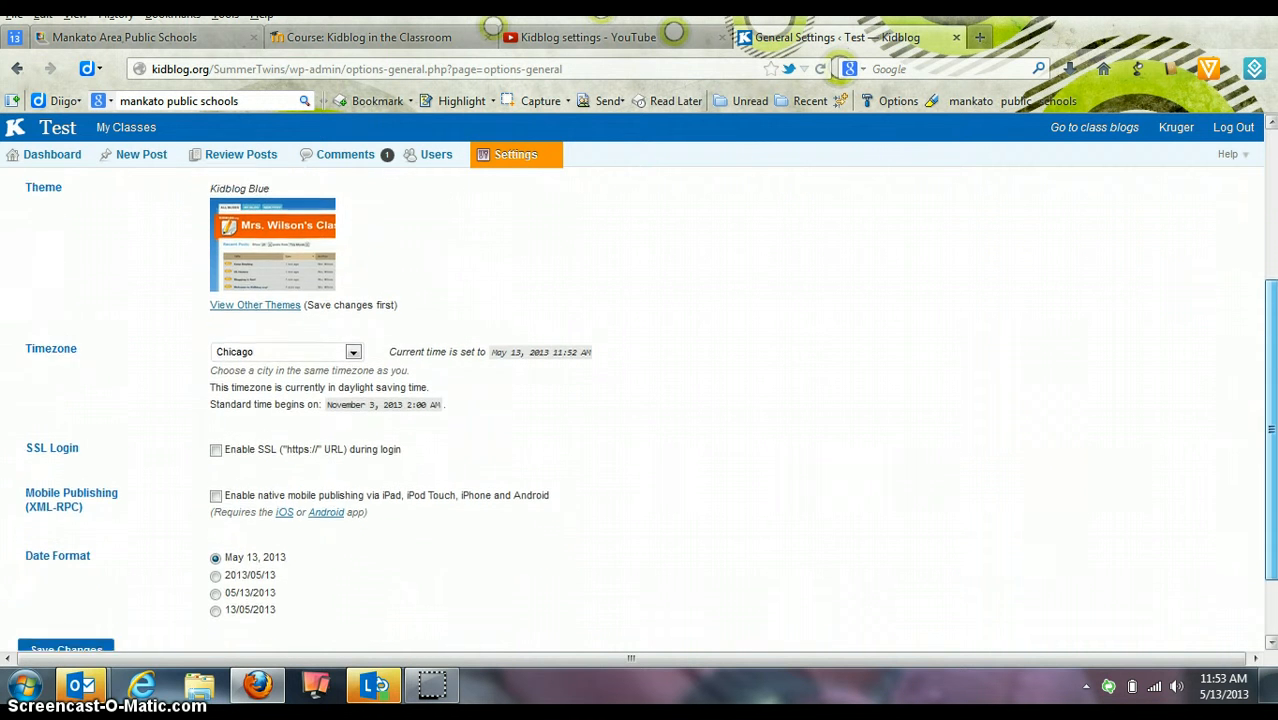
{"action": "scroll", "coordinate": [1262, 410], "scroll_direction": "down", "scroll_amount": 1}
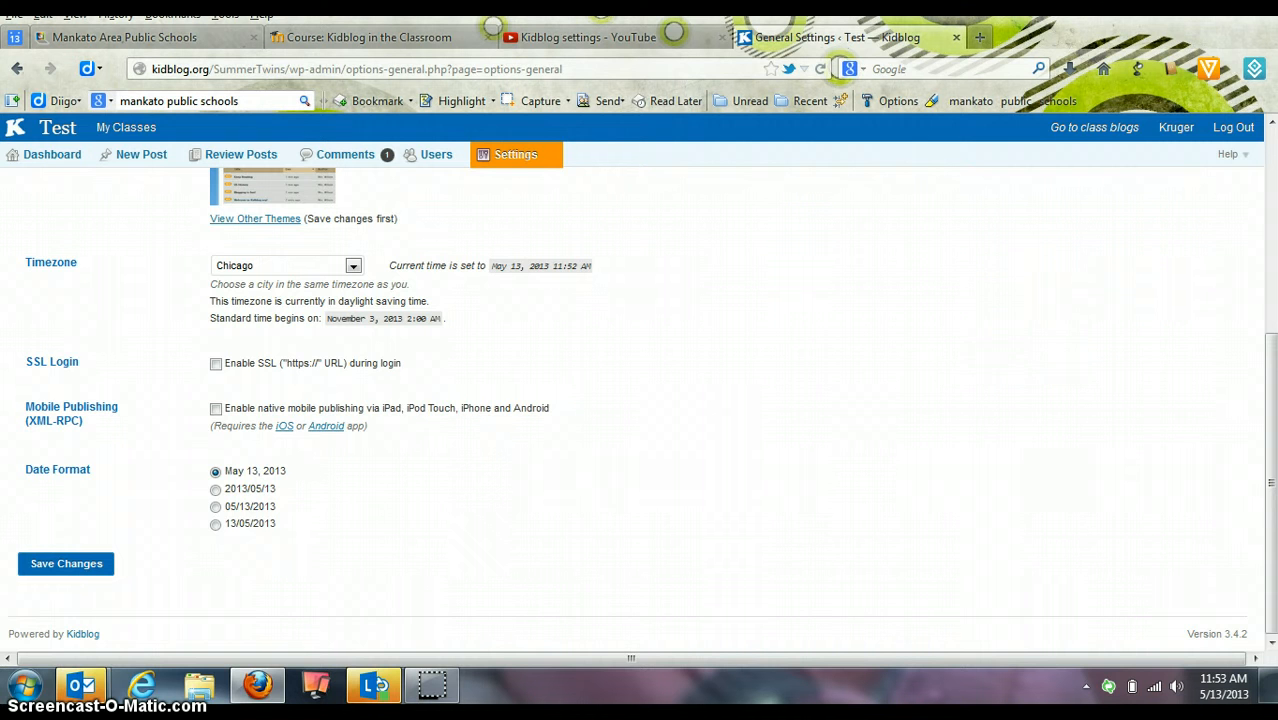
{"action": "left_click_drag", "start_coordinate": [1273, 567], "coordinate": [1273, 365]}
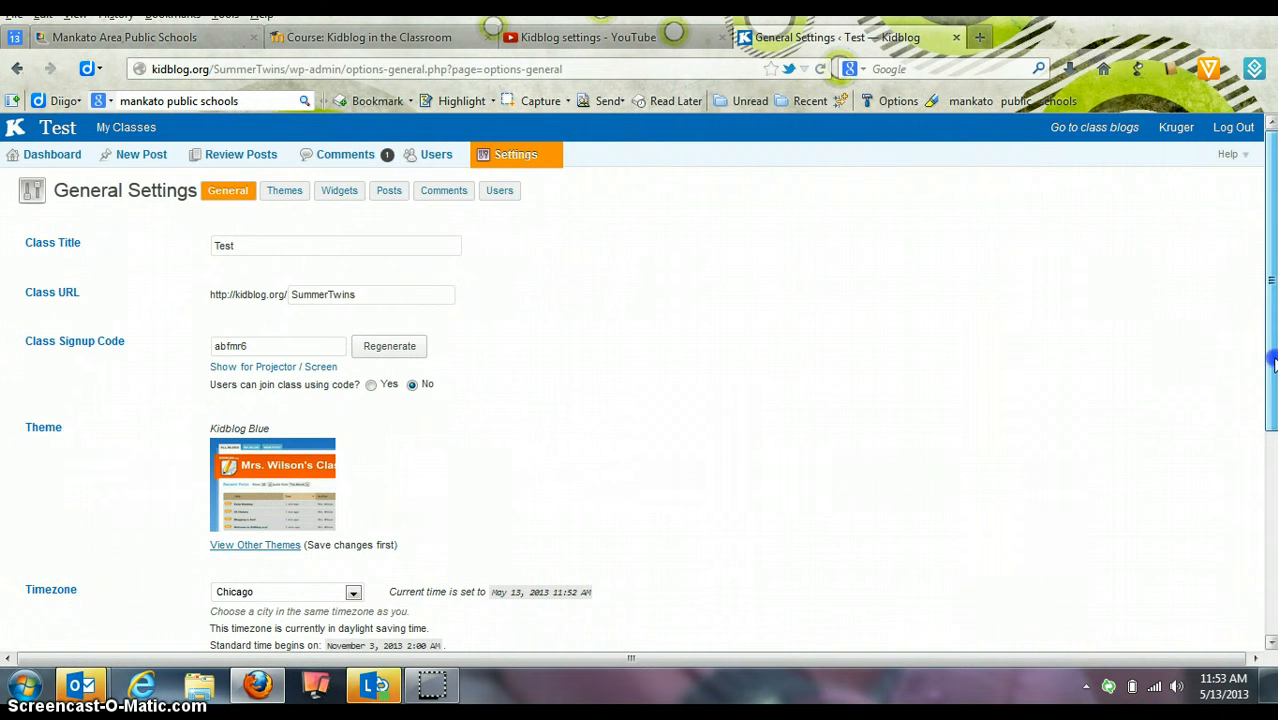
Step: Examine the class's Widgets Settings and the Post Settings for reading permissions, post approval and notifications
{"action": "left_click", "coordinate": [345, 199]}
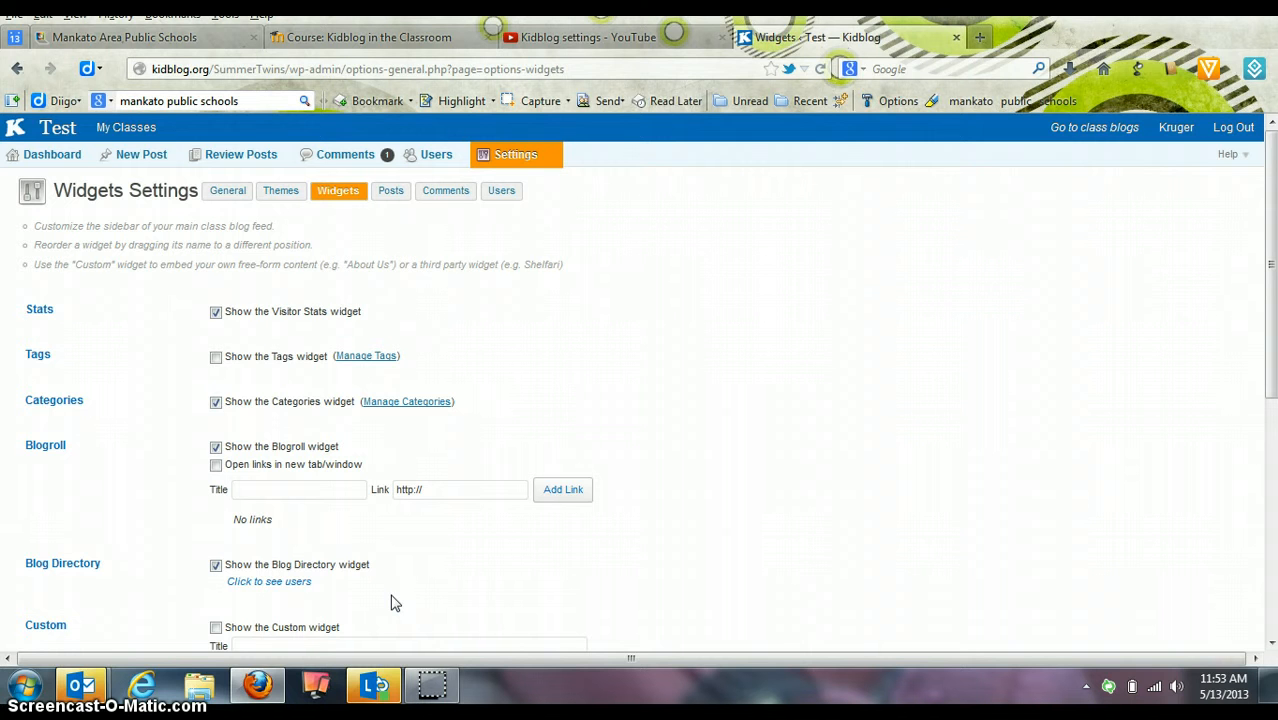
{"action": "mouse_move", "coordinate": [1271, 262]}
{"action": "left_mouse_down"}
{"action": "mouse_move", "coordinate": [1271, 391]}
{"action": "mouse_move", "coordinate": [1271, 260]}
{"action": "left_mouse_up"}
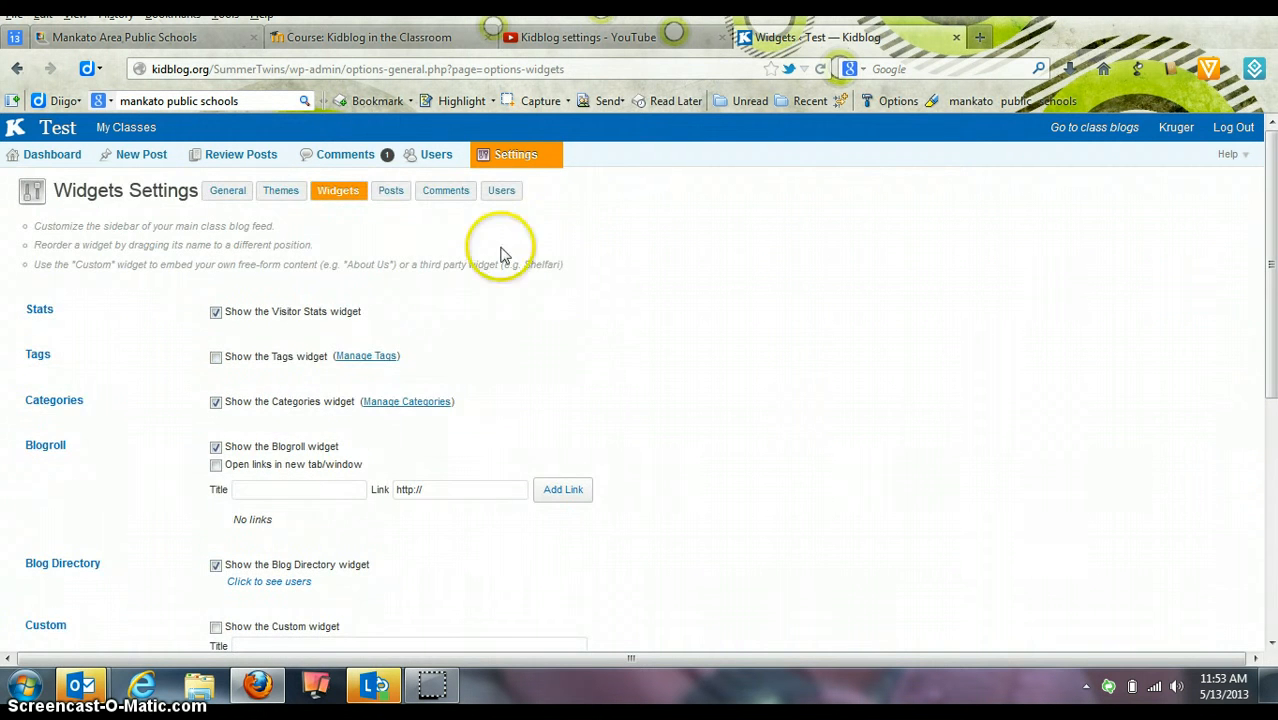
{"action": "left_click", "coordinate": [395, 201]}
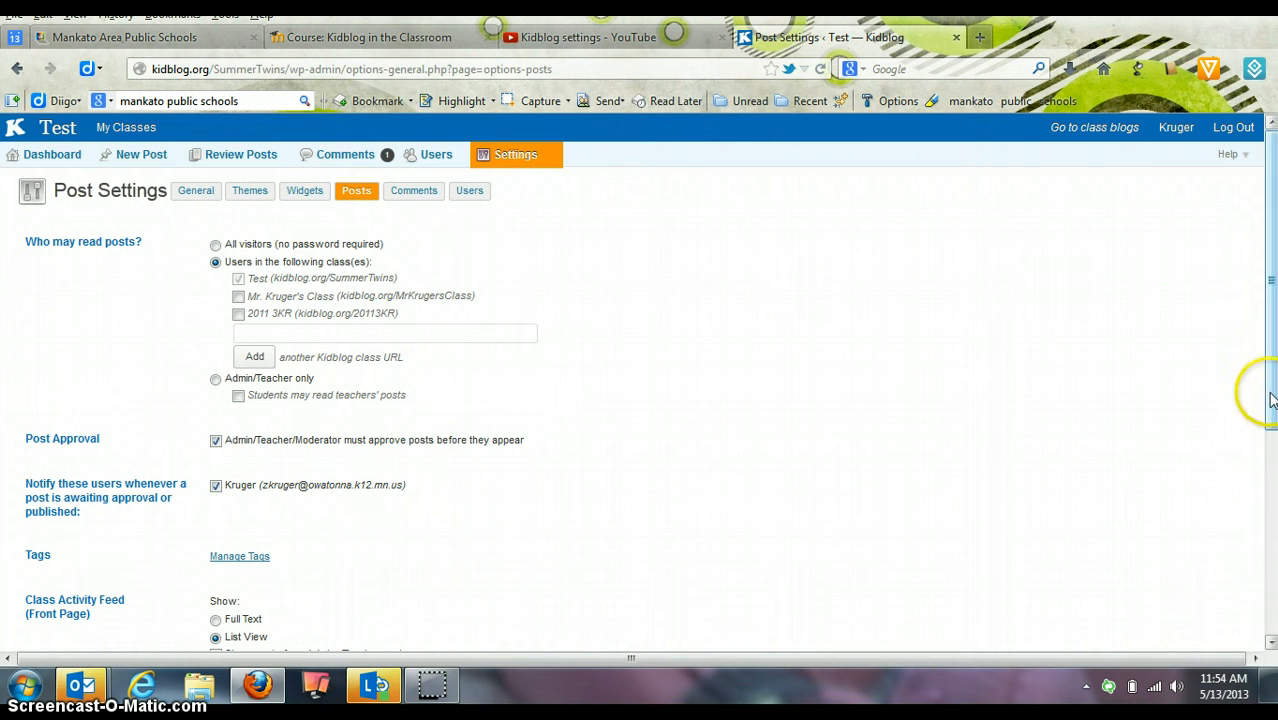
{"action": "mouse_move", "coordinate": [1268, 395]}
{"action": "left_mouse_down"}
{"action": "mouse_move", "coordinate": [1272, 488]}
{"action": "mouse_move", "coordinate": [1264, 419]}
{"action": "left_mouse_up"}
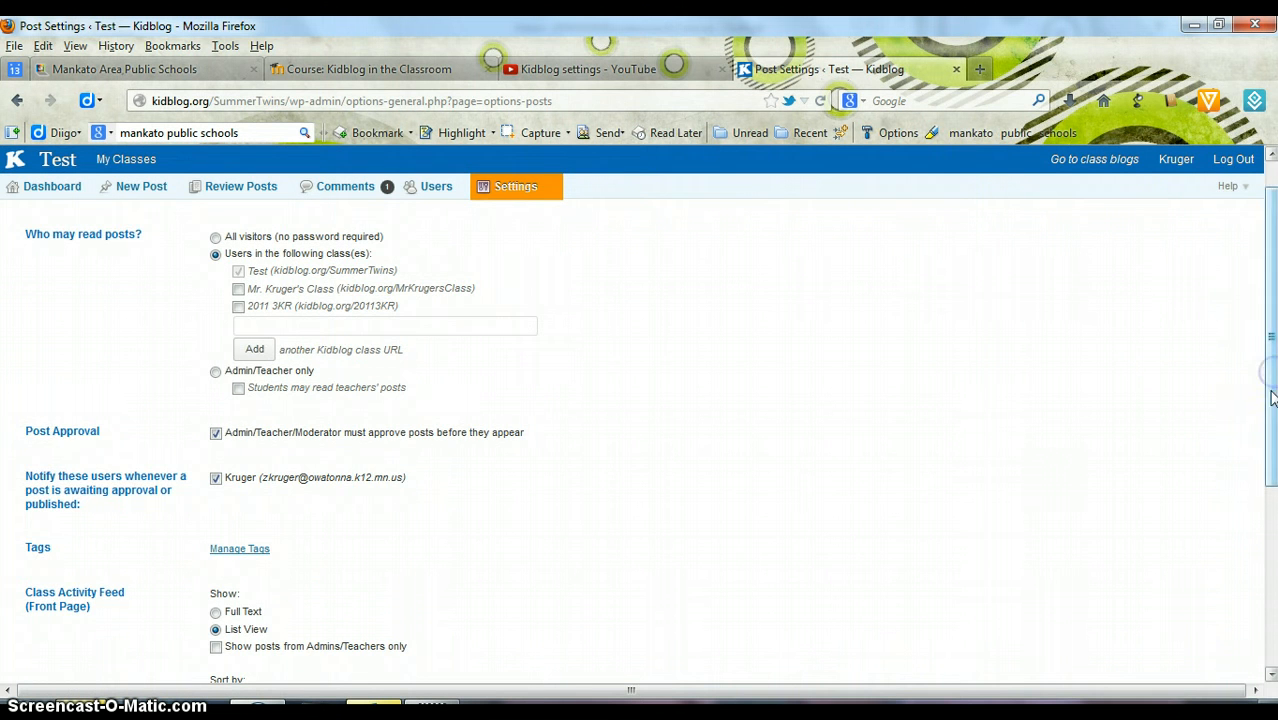
{"action": "left_click_drag", "start_coordinate": [1272, 391], "coordinate": [1272, 321]}
Step: Examine the Comment Settings for permissions and approval, and the User Settings for each role
{"action": "left_click", "coordinate": [414, 228]}
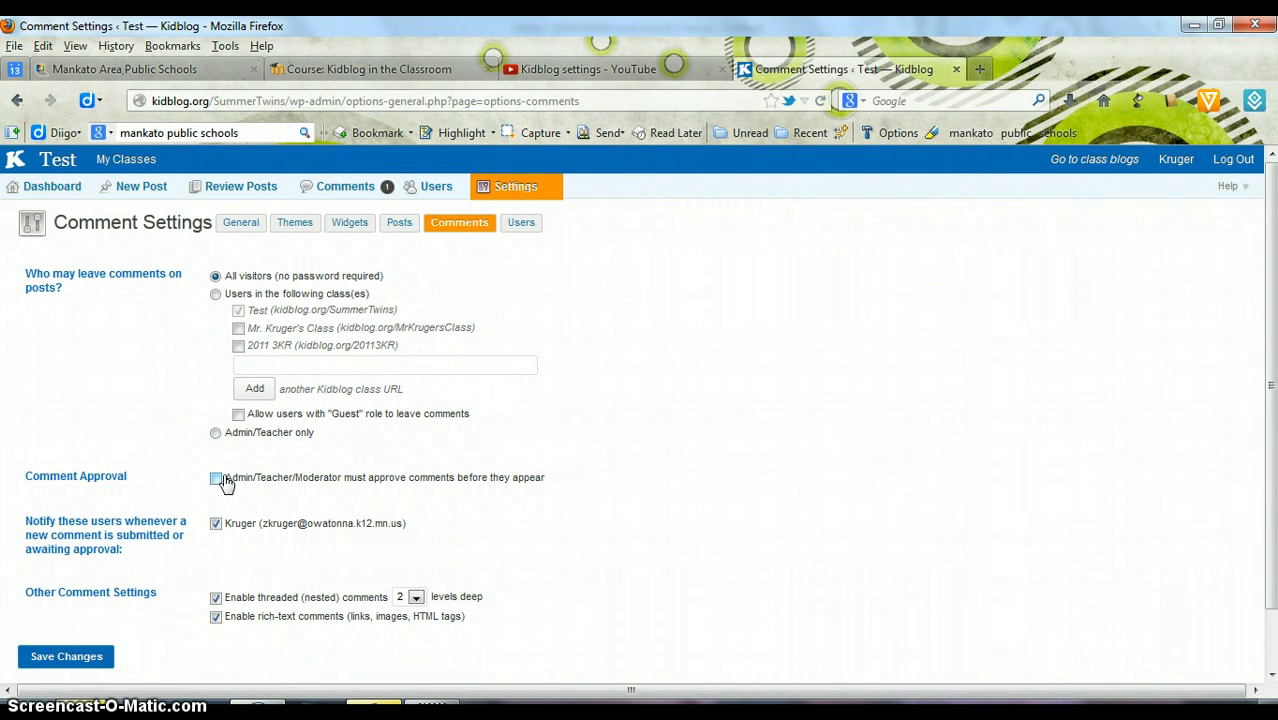
{"action": "left_click", "coordinate": [524, 232]}
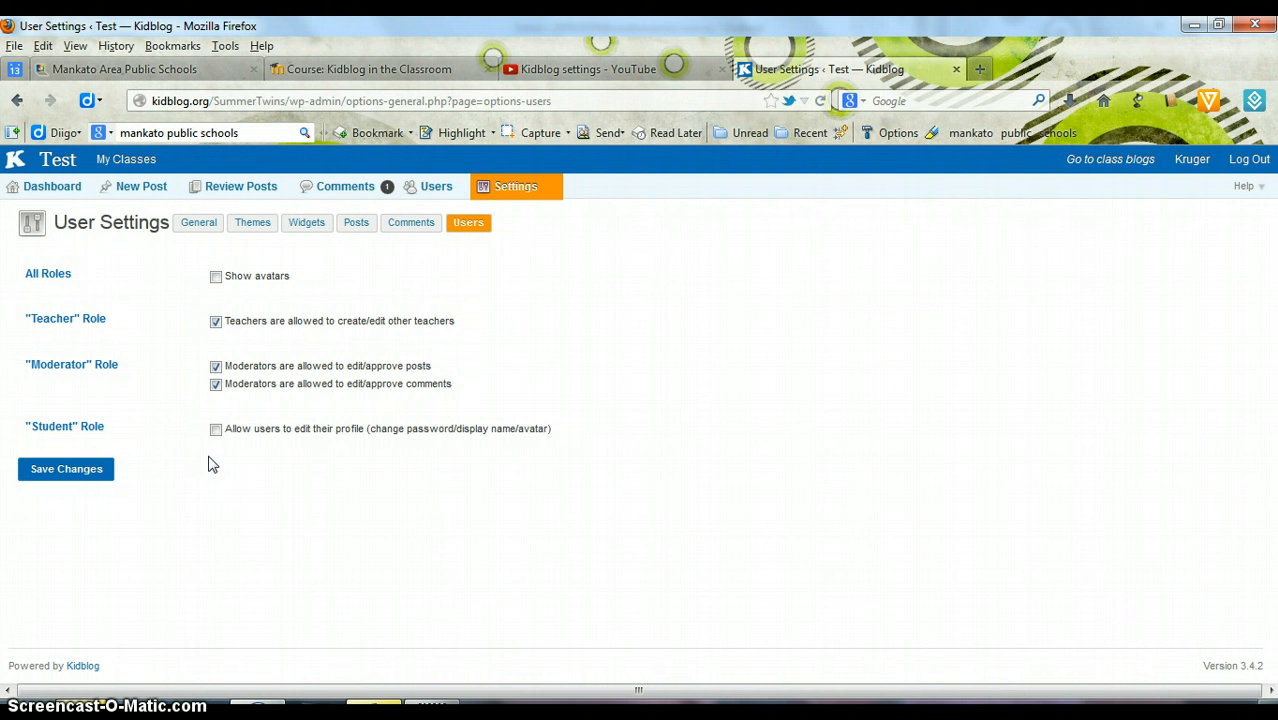
{"action": "left_click", "coordinate": [128, 477]}
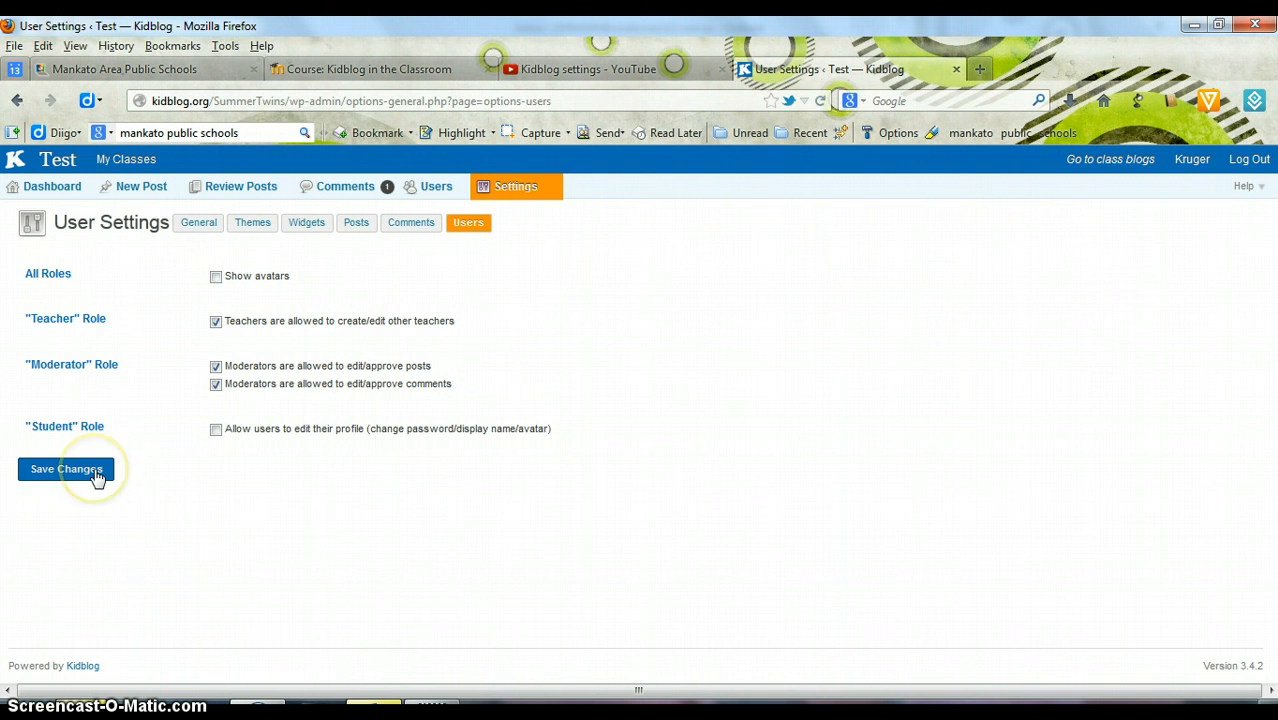